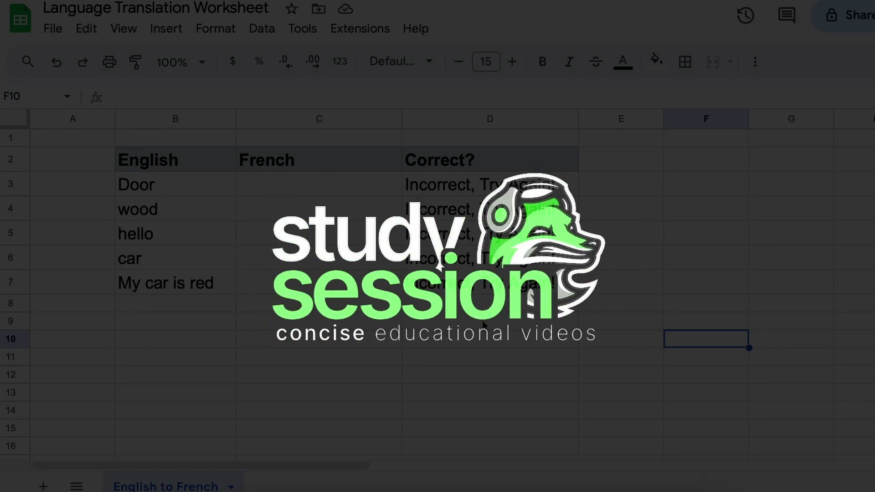
Enter porte, bois, bonjour, voiture and Ma voiture est rouge as the French answers
{"action": "left_click", "coordinate": [490, 321]}
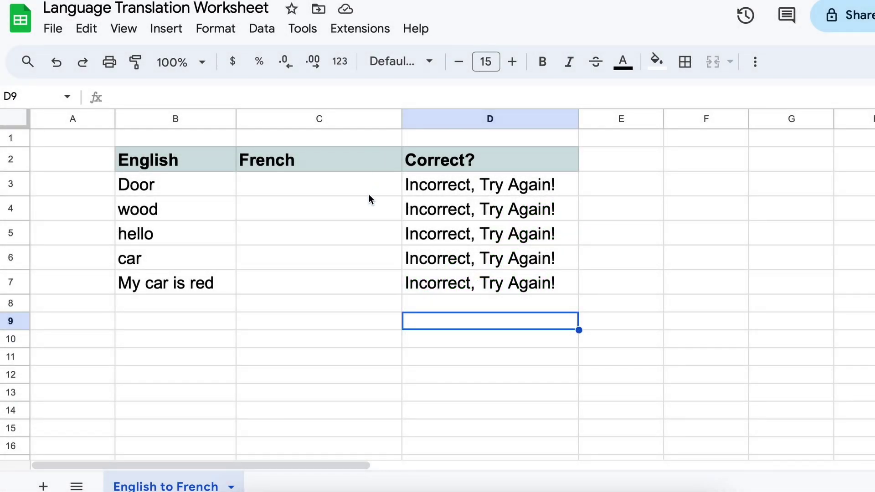
{"action": "left_click", "coordinate": [368, 191]}
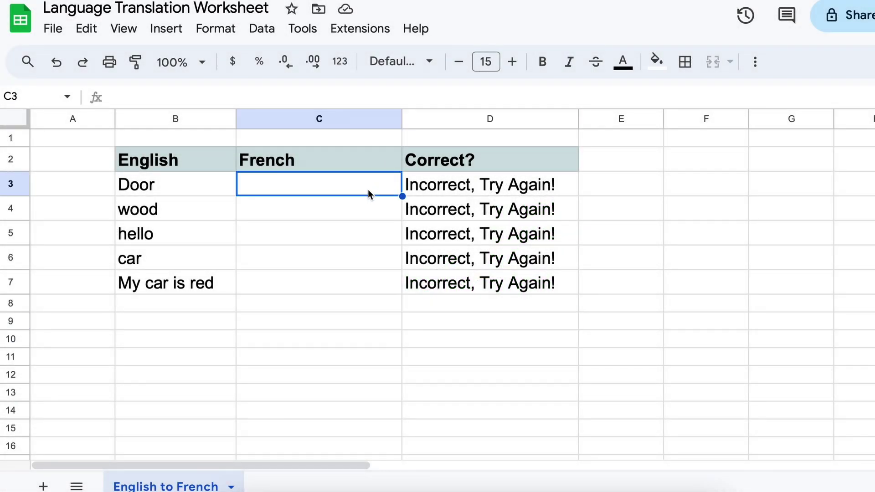
{"action": "type", "text": "porte"}
{"action": "key", "text": "Return"}
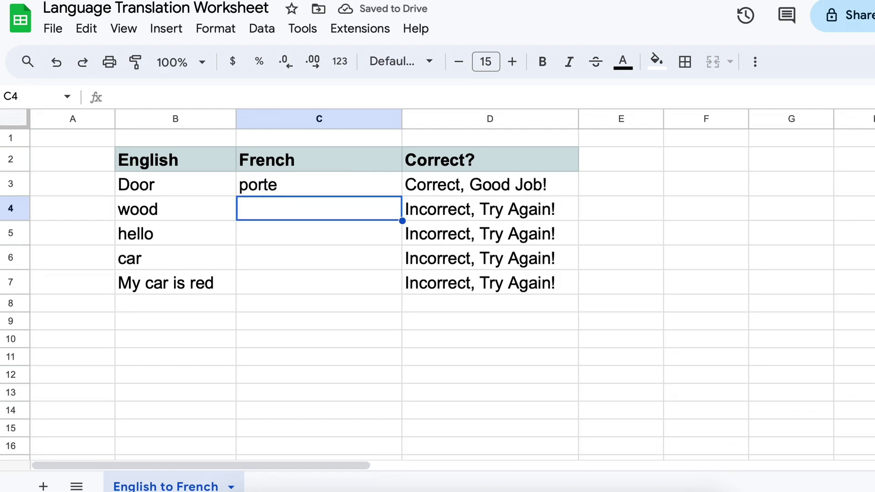
{"action": "type", "text": "bois"}
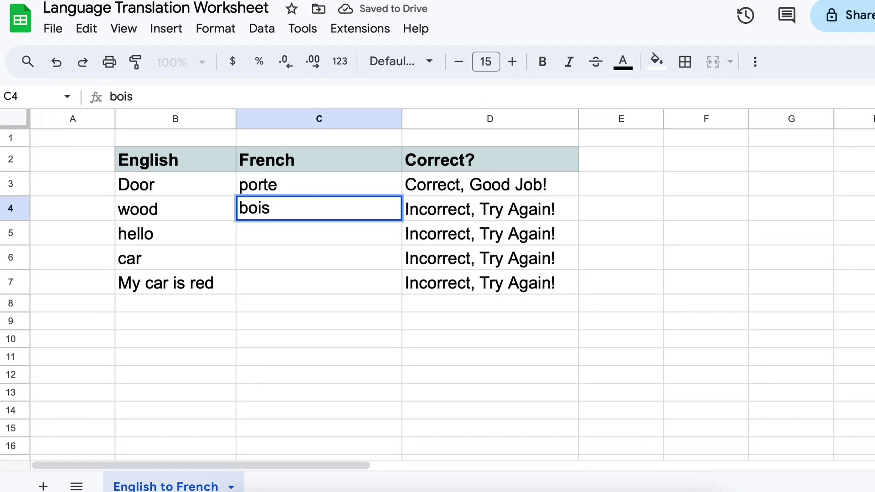
{"action": "key", "text": "Return"}
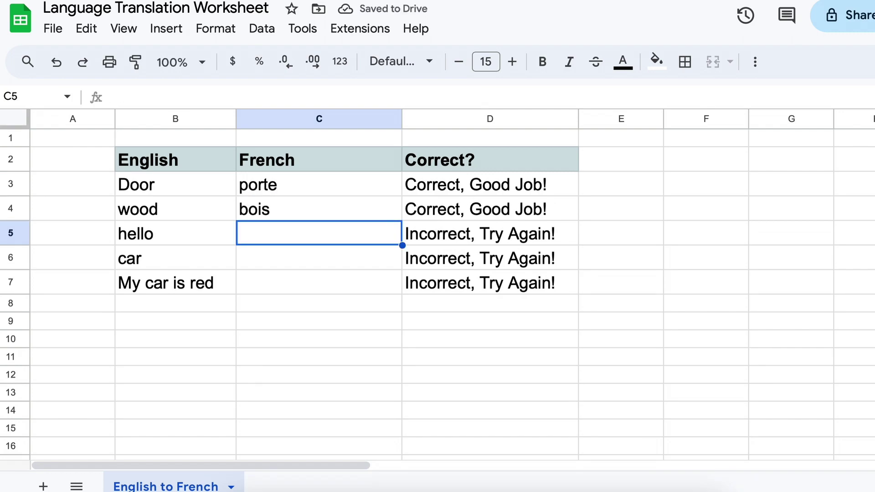
{"action": "type", "text": "bonjour"}
{"action": "key", "text": "Return"}
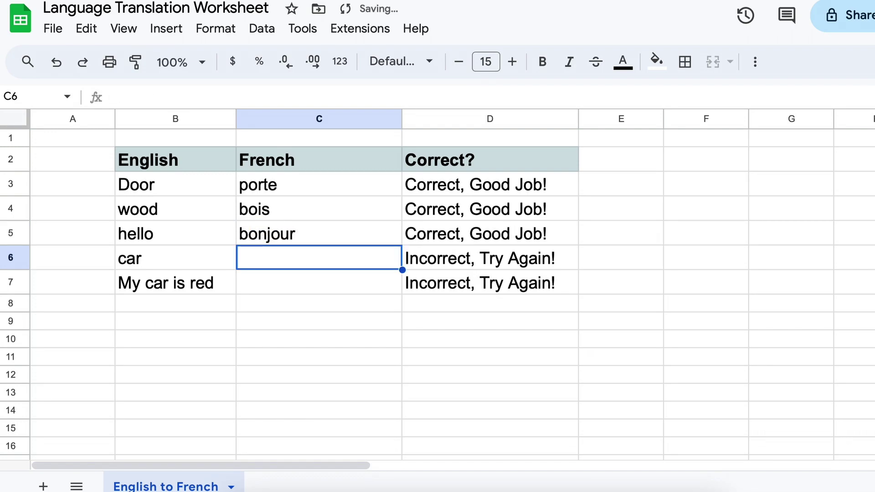
{"action": "type", "text": "voiture"}
{"action": "key", "text": "Return"}
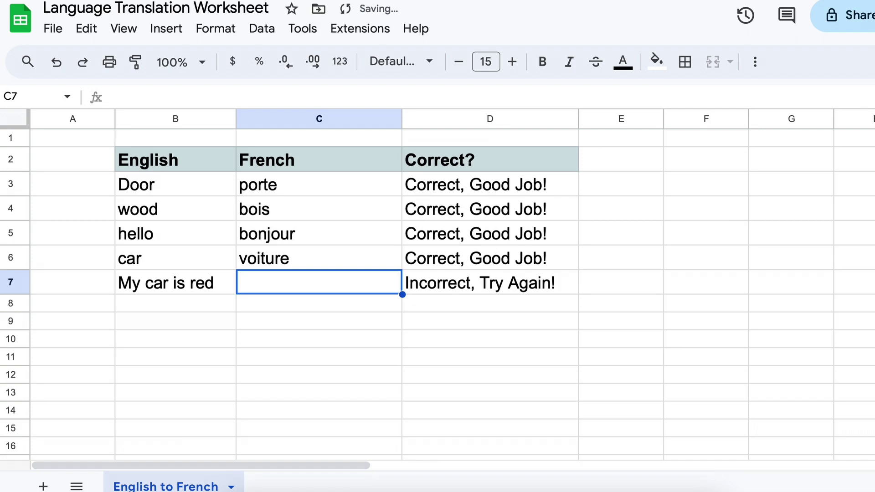
{"action": "type", "text": "Ma "}
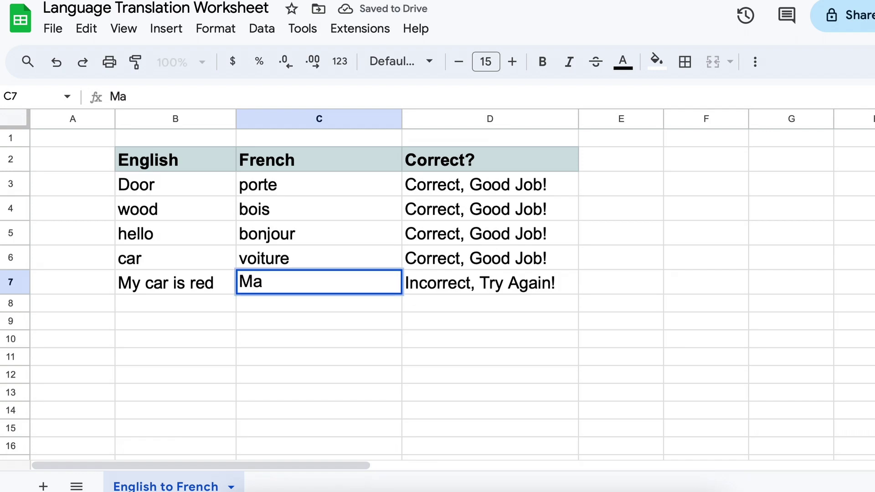
{"action": "type", "text": "voiture es"}
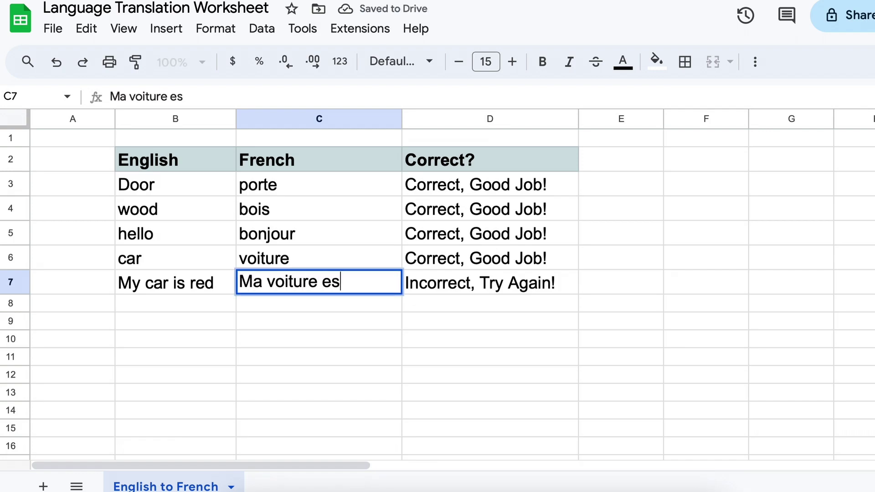
{"action": "type", "text": "t rouge"}
{"action": "key", "text": "Return"}
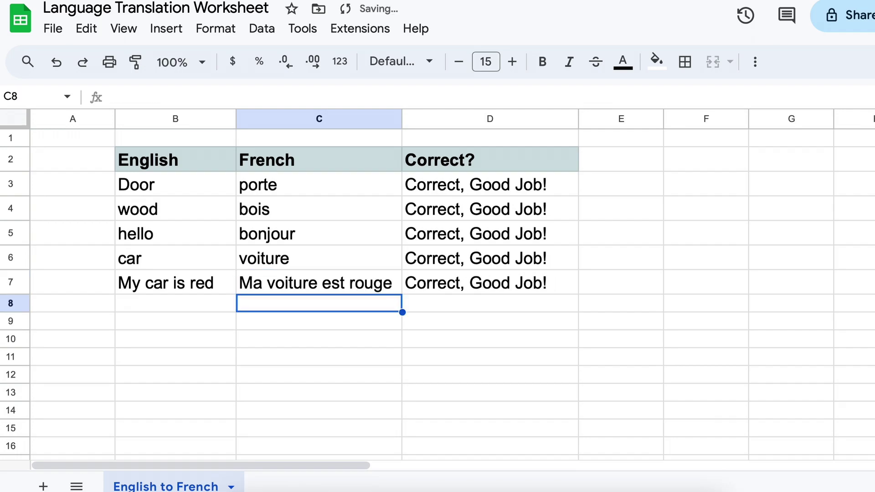
{"action": "type", "text": "Eng"}
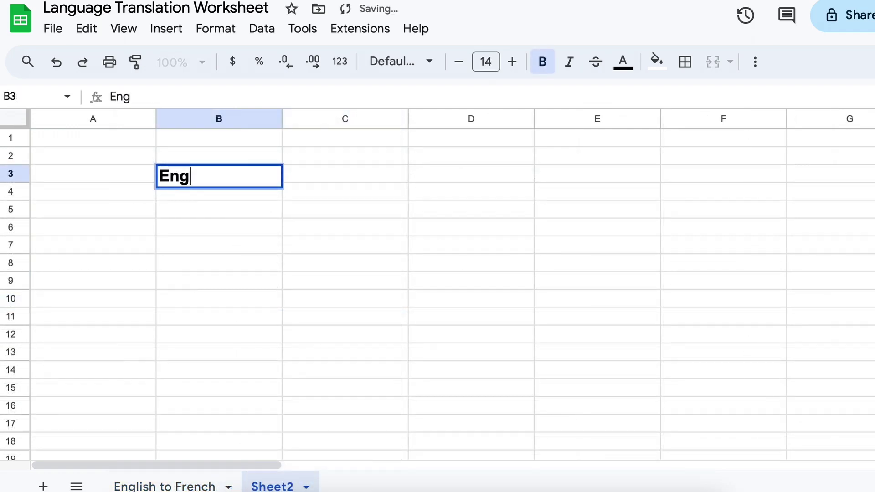
{"action": "type", "text": "lisg"}
Enter bold English, French and Correct? headers in B3:D3
{"action": "key", "text": "BackSpace"}
{"action": "type", "text": "h"}
{"action": "key", "text": "Tab"}
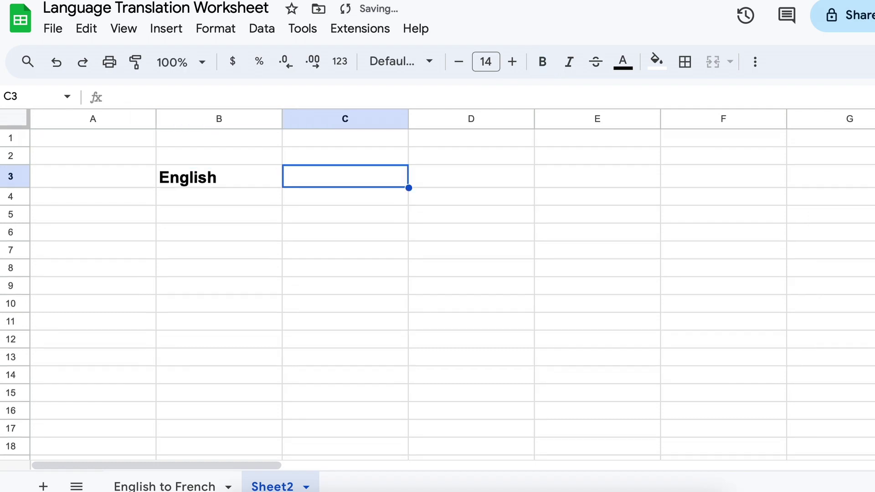
{"action": "type", "text": "French"}
{"action": "key", "text": "Tab"}
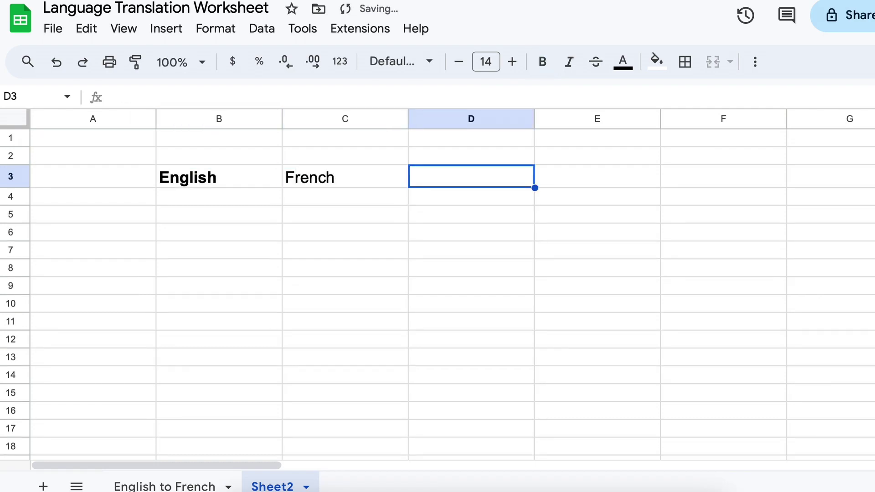
{"action": "key", "text": "shift+Tab"}
{"action": "key", "text": "ctrl+b"}
{"action": "key", "text": "Tab"}
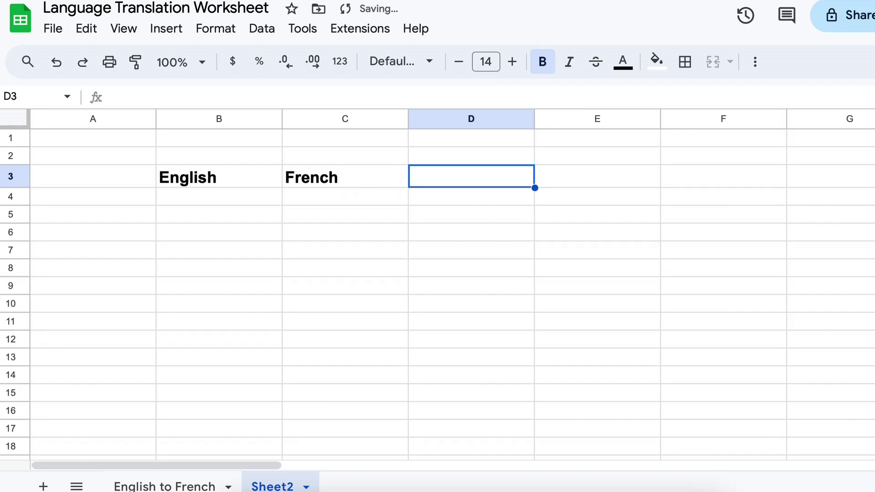
{"action": "type", "text": "Correct?"}
{"action": "key", "text": "Return"}
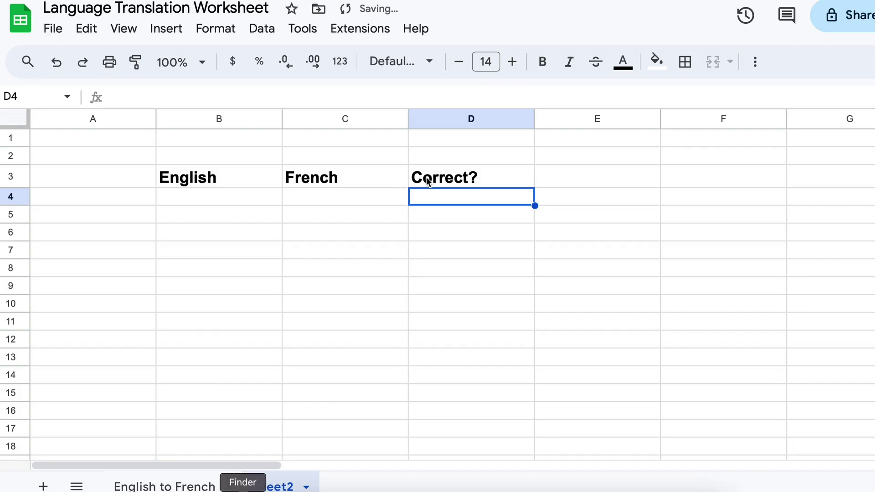
Give the B3:D3 header cells a light blue-grey fill
{"action": "left_click_drag", "start_coordinate": [428, 182], "coordinate": [255, 179]}
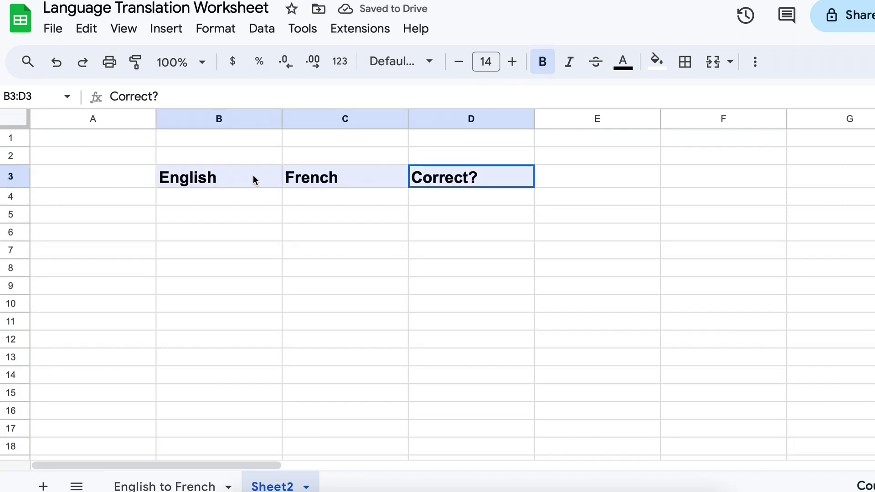
{"action": "left_click", "coordinate": [656, 61]}
{"action": "left_click", "coordinate": [757, 160]}
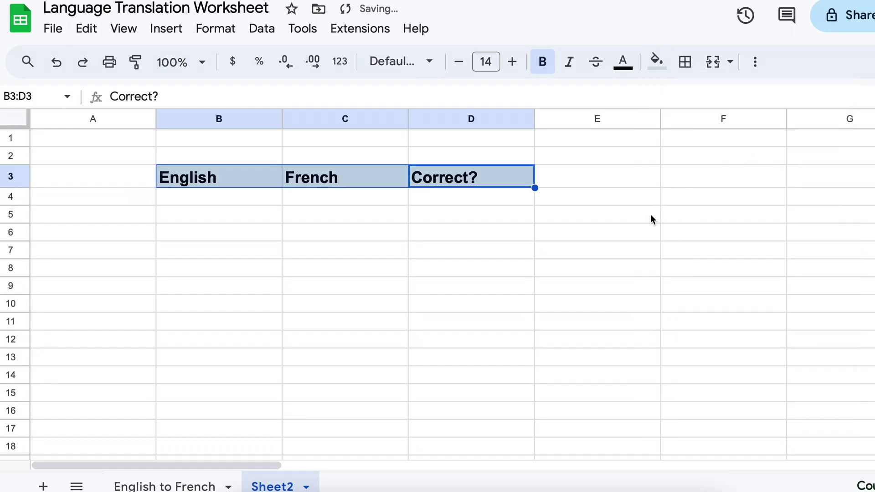
{"action": "left_click", "coordinate": [647, 232]}
Enter door, wood, hello, car and My car is red in B4:B8
{"action": "left_click", "coordinate": [230, 198]}
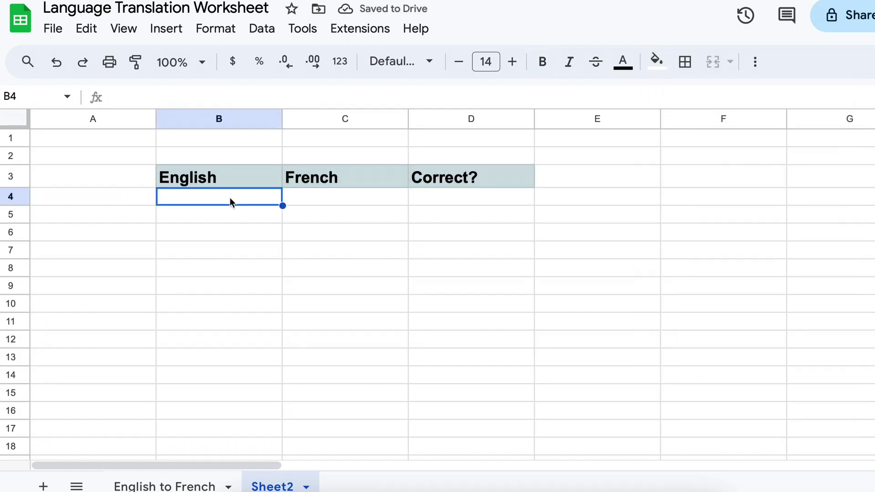
{"action": "type", "text": "door"}
{"action": "key", "text": "Left"}
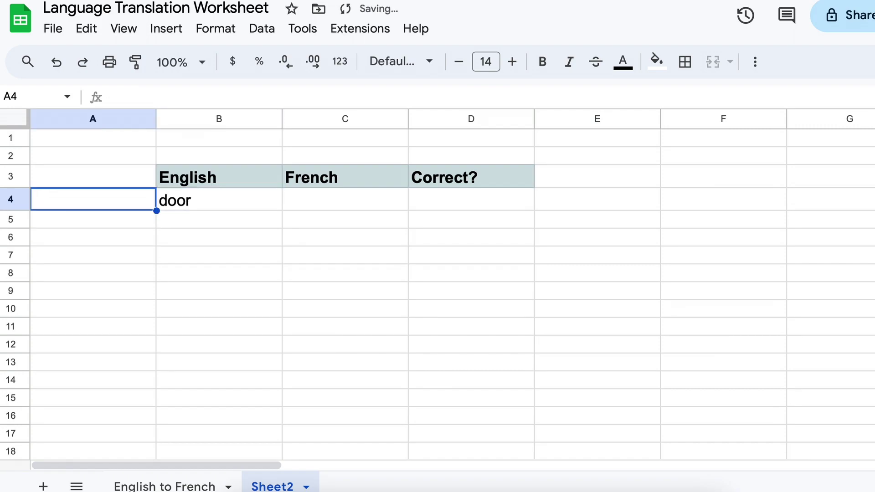
{"action": "key", "text": "Down"}
{"action": "key", "text": "Right"}
{"action": "type", "text": "wood"}
{"action": "key", "text": "Return"}
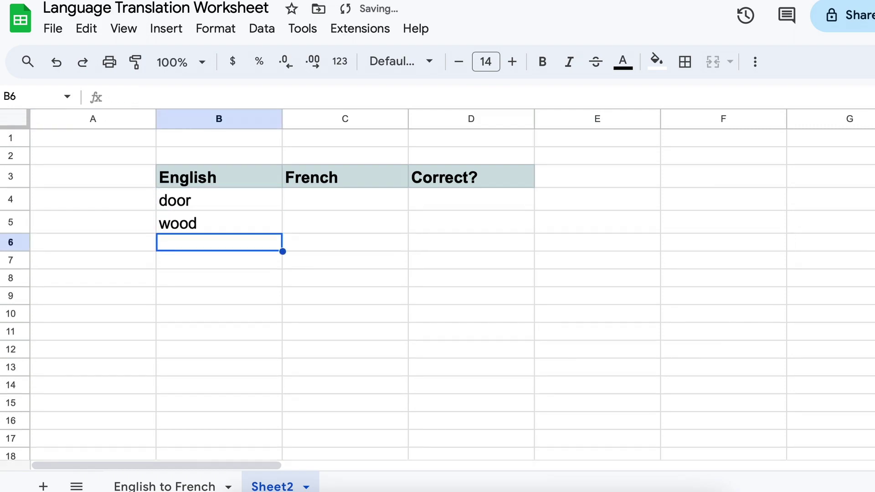
{"action": "type", "text": "hel"}
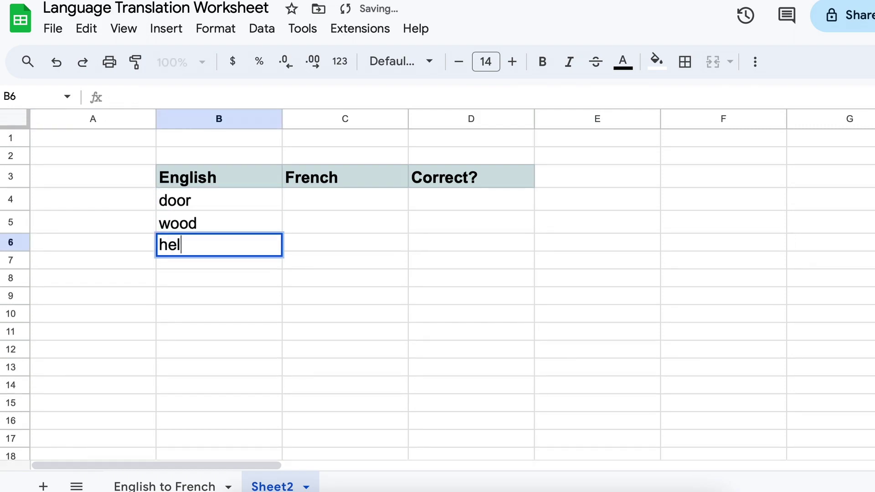
{"action": "type", "text": "lo"}
{"action": "key", "text": "Return"}
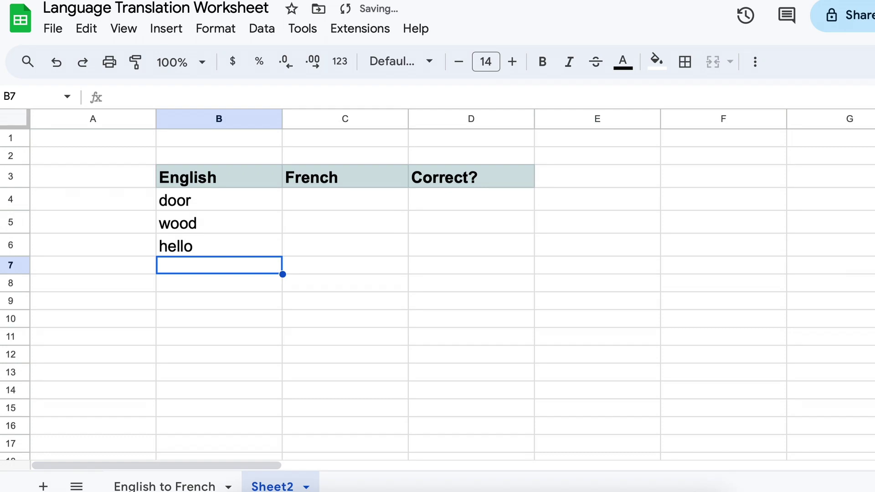
{"action": "type", "text": "car"}
{"action": "key", "text": "Return"}
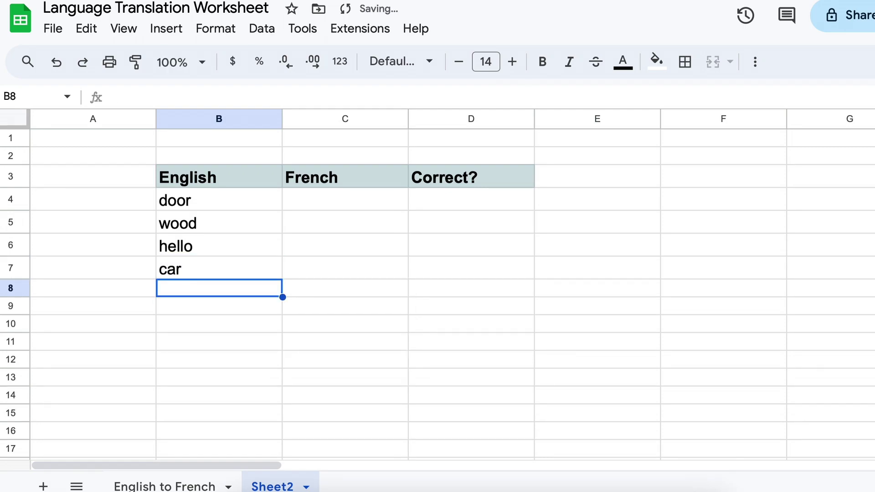
{"action": "type", "text": "My C"}
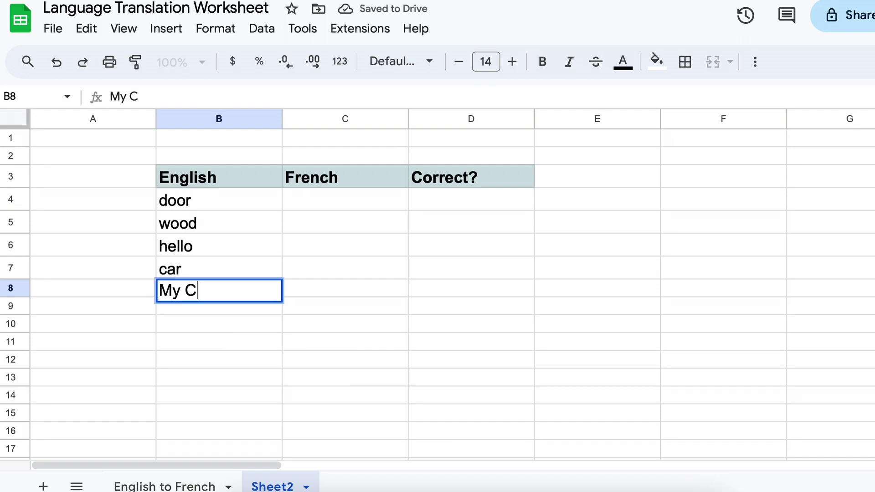
{"action": "key", "text": "BackSpace"}
{"action": "type", "text": "car is red"}
{"action": "key", "text": "Tab"}
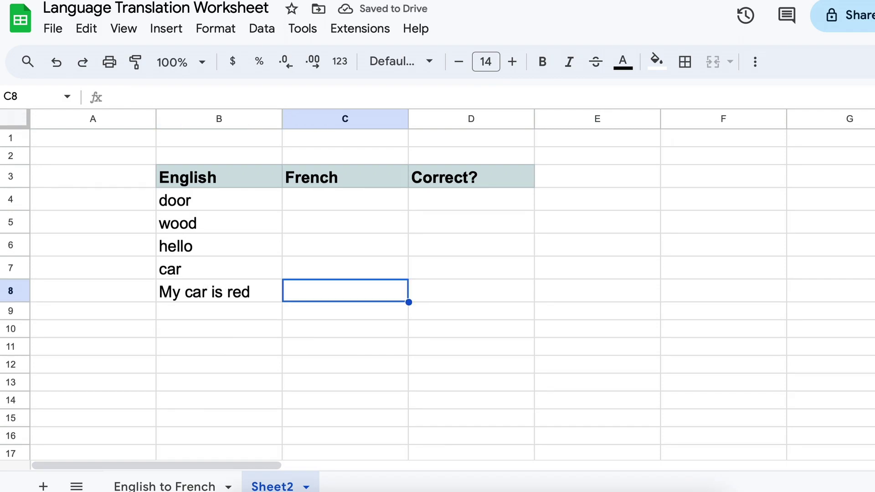
{"action": "key", "text": "Up"}
{"action": "key", "text": "Up"}
{"action": "key", "text": "Up"}
{"action": "key", "text": "Up"}
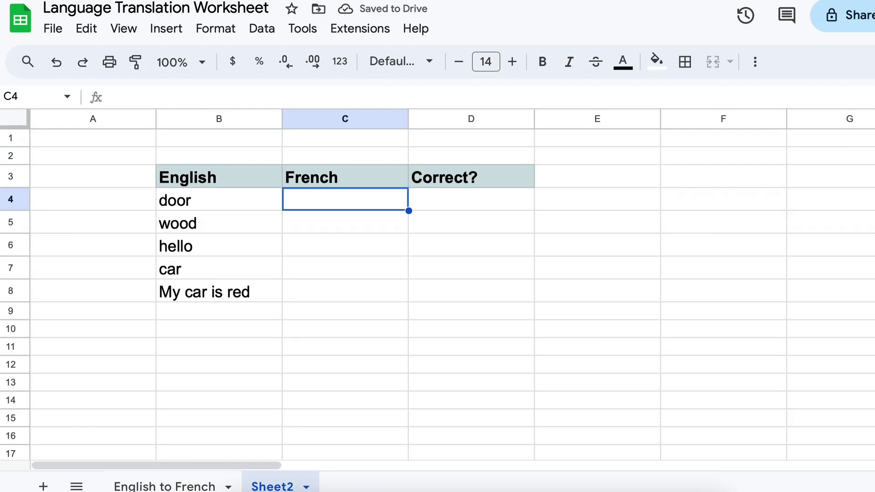
{"action": "key", "text": "Right"}
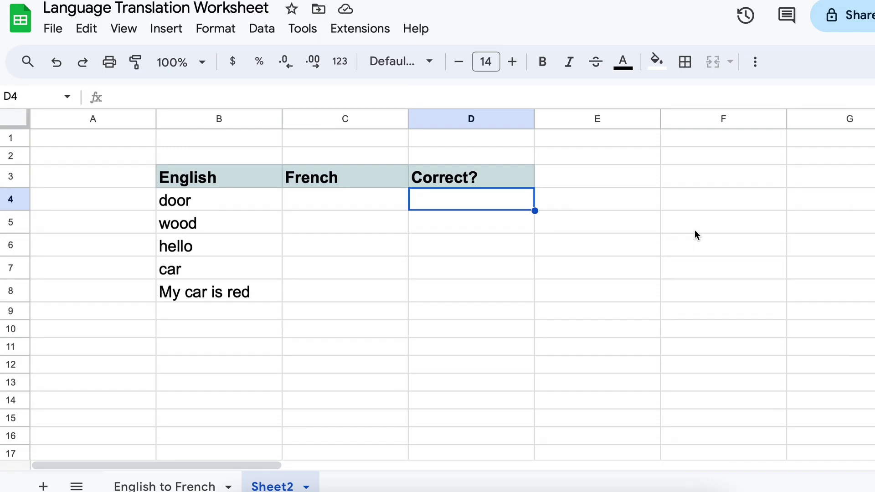
{"action": "type", "text": "="}
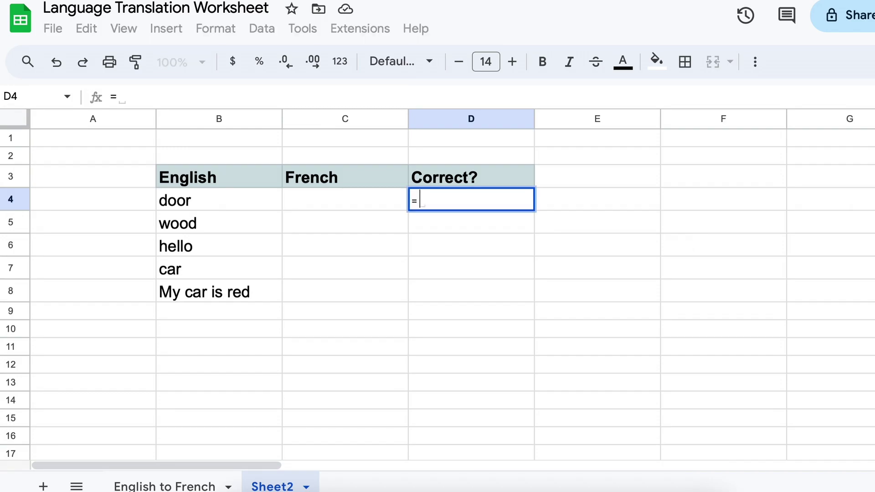
{"action": "type", "text": "IF"}
{"action": "type", "text": "("}
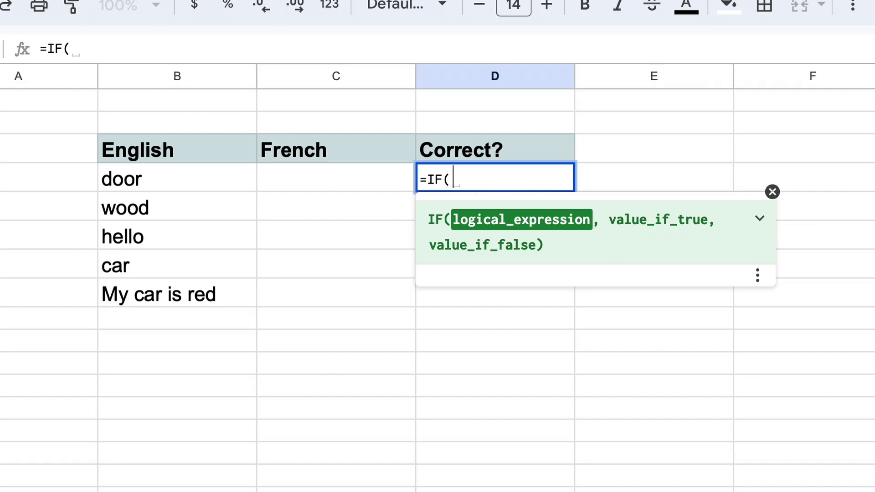
Write =IF(C4=GOOGLETRANSLATE(B4,"en","fr") as the opening of the D4 check formula
{"action": "left_click", "coordinate": [328, 171]}
{"action": "type", "text": "="}
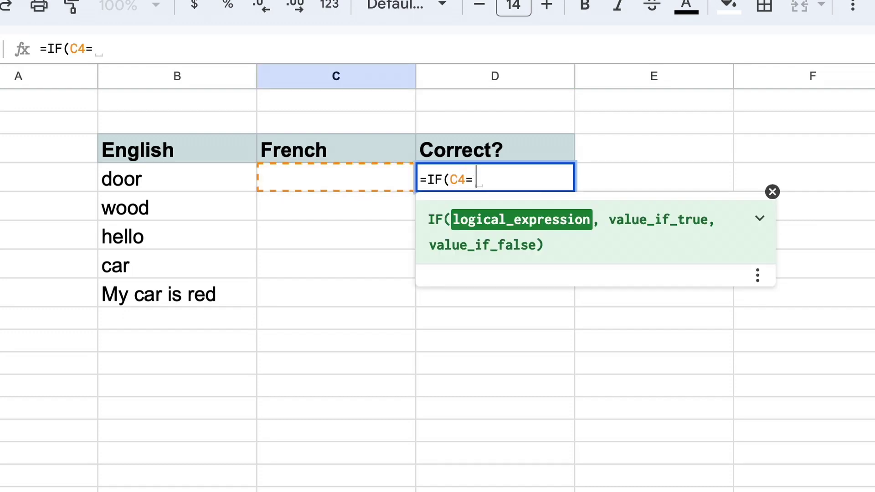
{"action": "type", "text": "GOO"}
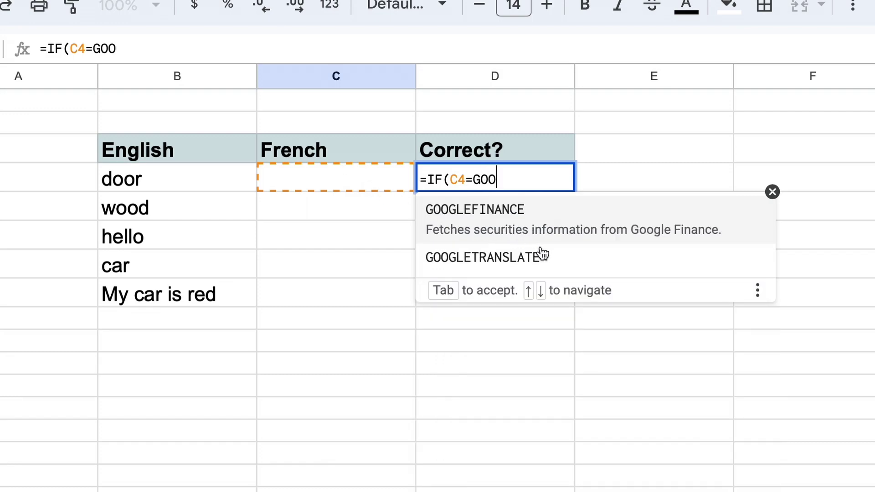
{"action": "left_click", "coordinate": [578, 260]}
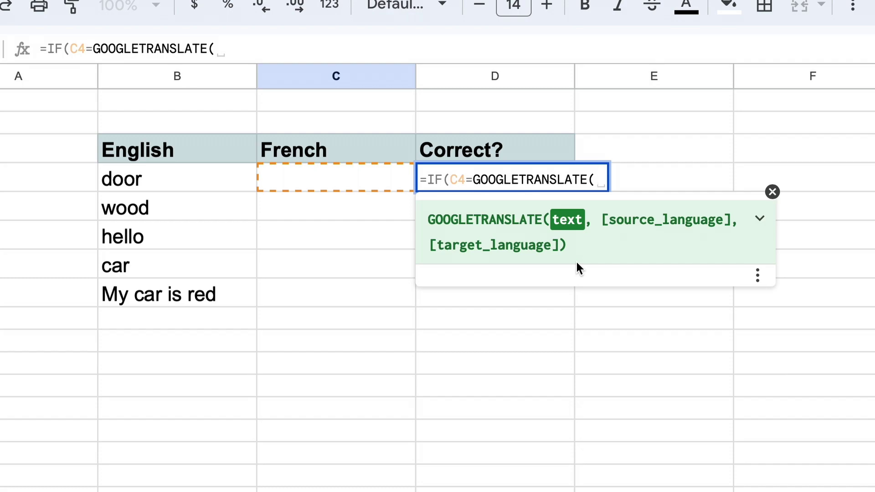
{"action": "left_click", "coordinate": [241, 176]}
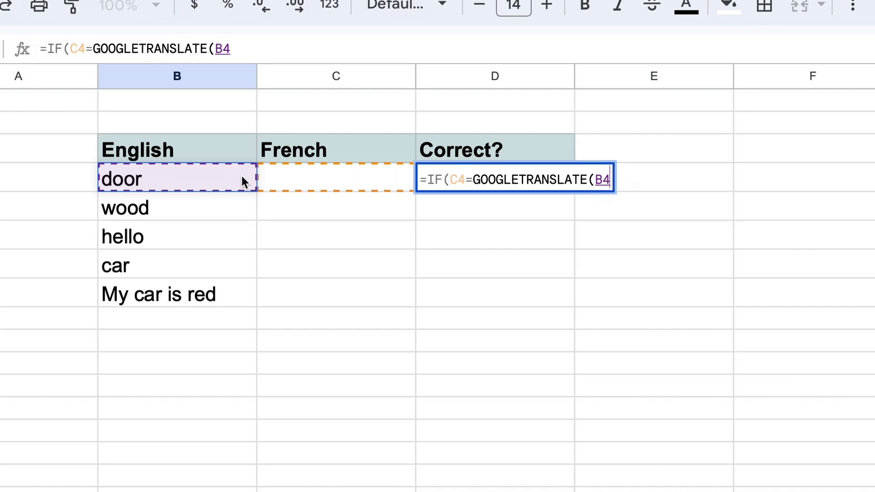
{"action": "type", "text": ","}
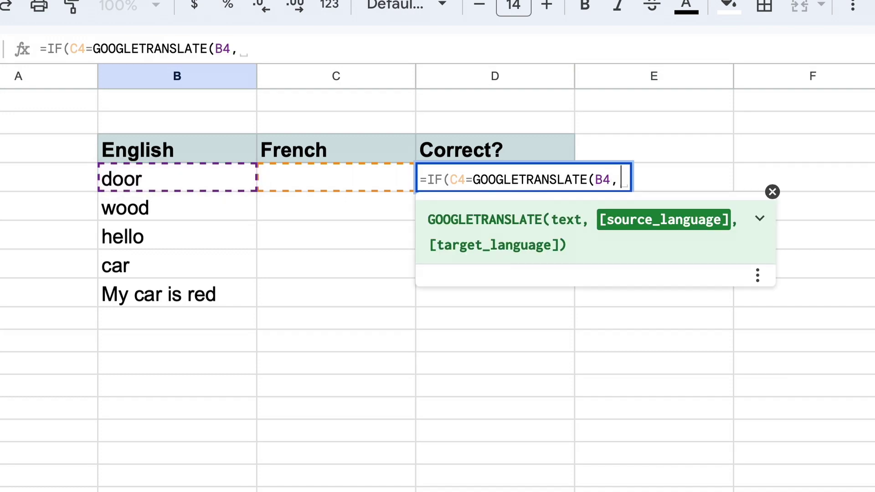
{"action": "type", "text": ":"}
{"action": "key", "text": "BackSpace"}
{"action": "type", "text": "\""}
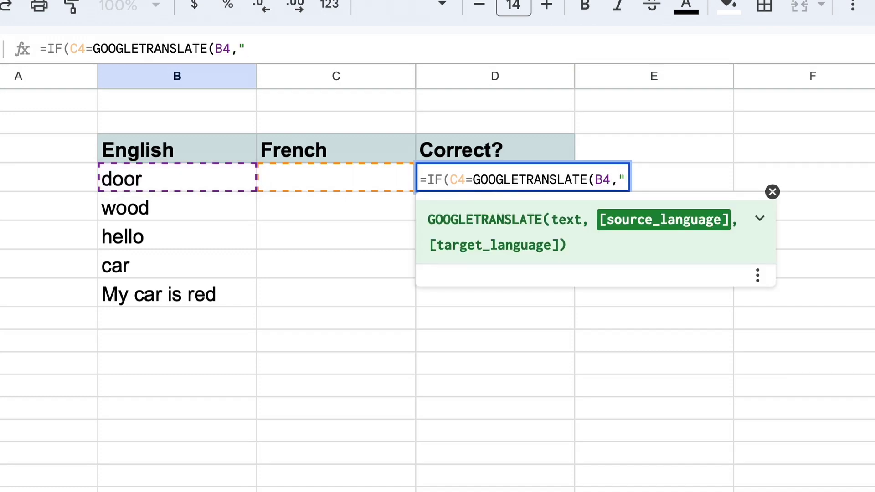
{"action": "type", "text": "en\""}
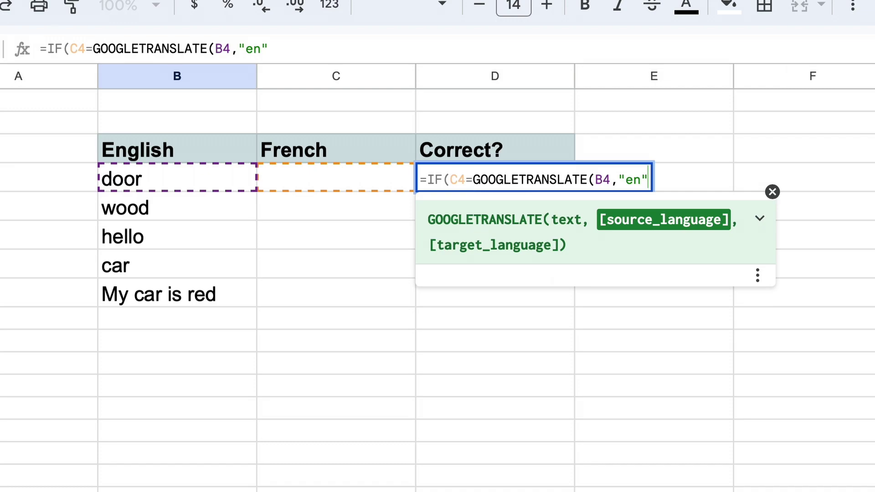
{"action": "type", "text": ","}
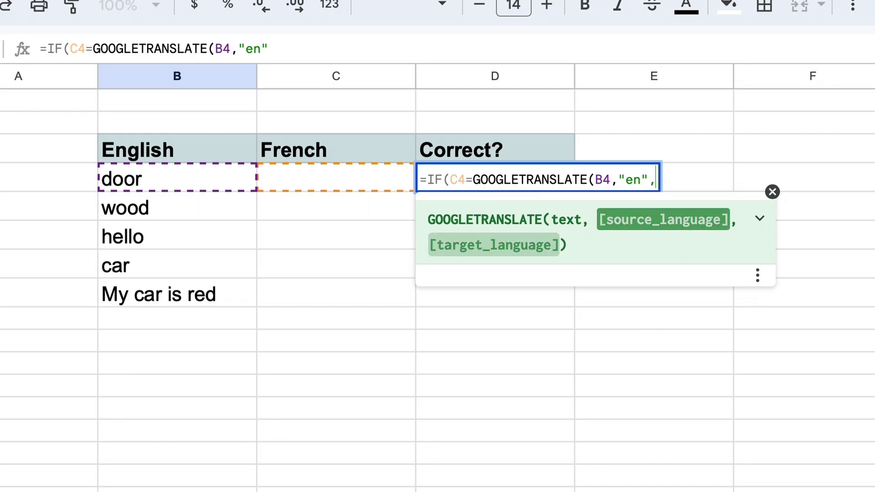
{"action": "type", "text": ", \""}
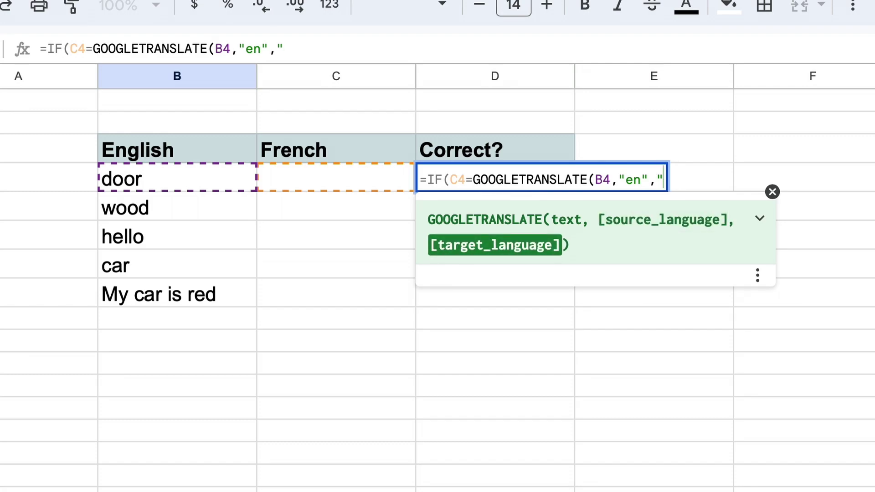
{"action": "type", "text": "fr"}
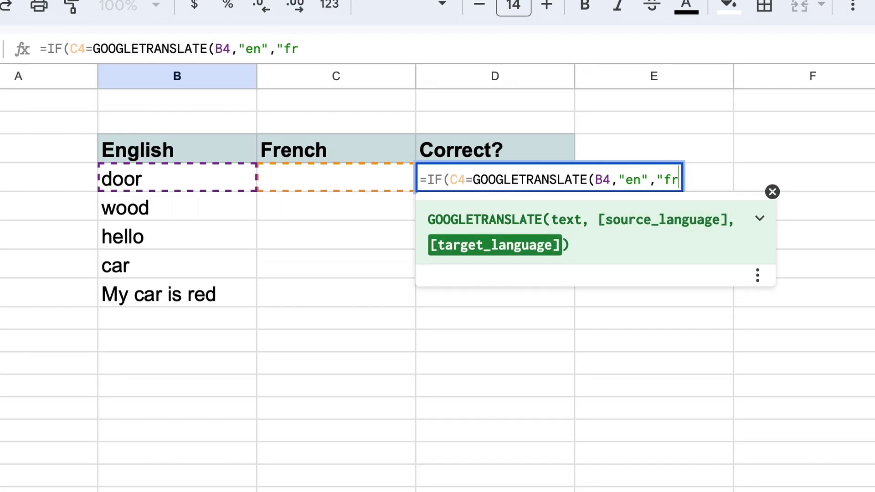
{"action": "type", "text": "\""}
{"action": "key", "text": "BackSpace"}
{"action": "type", "text": "\""}
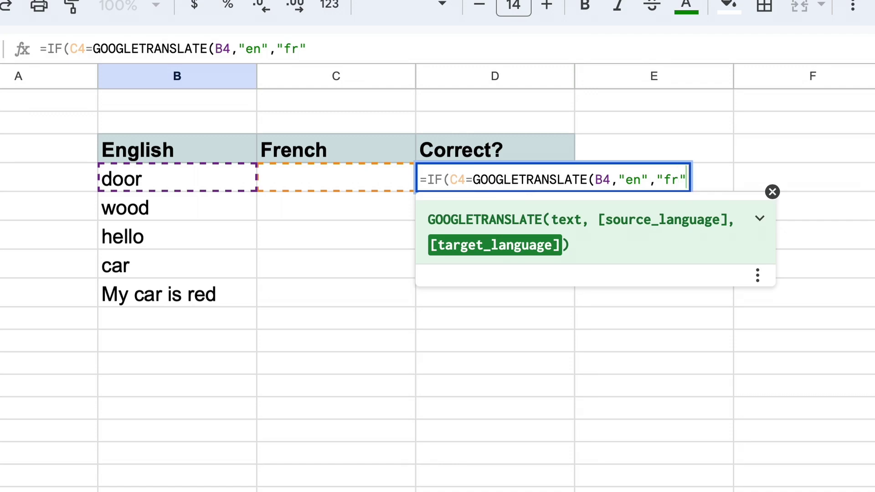
{"action": "type", "text": ")"}
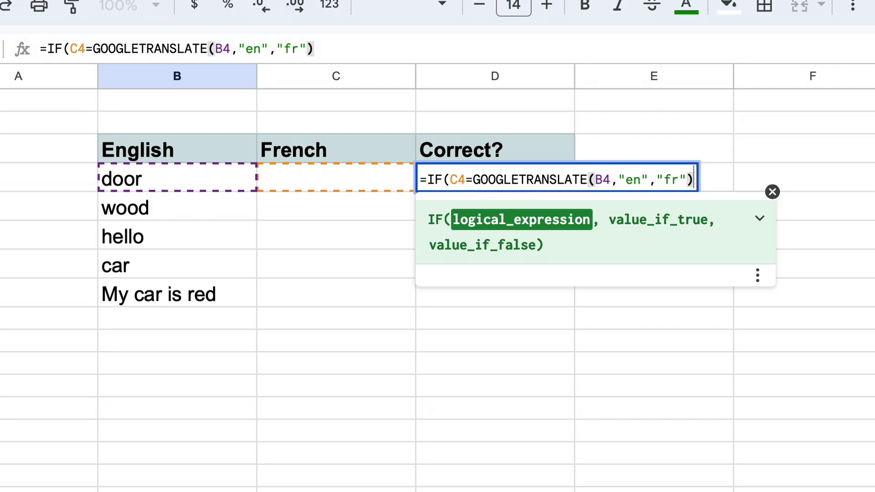
{"action": "type", "text": ", "}
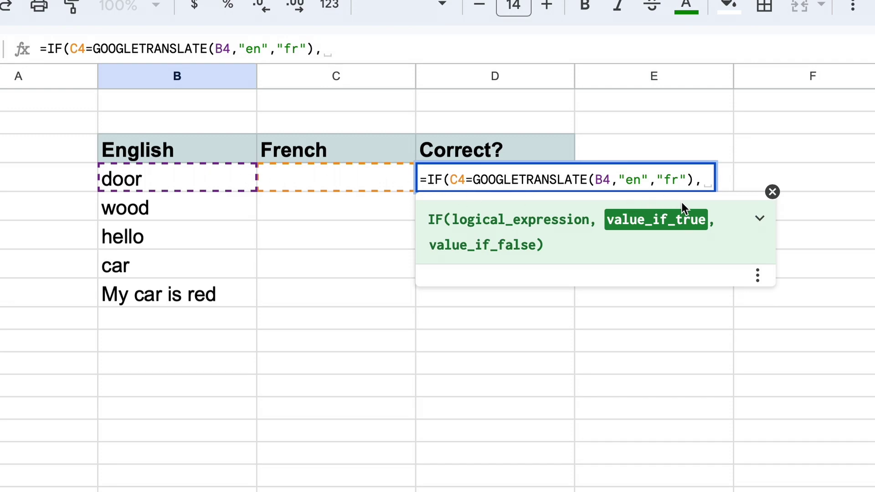
{"action": "type", "text": "\"C"}
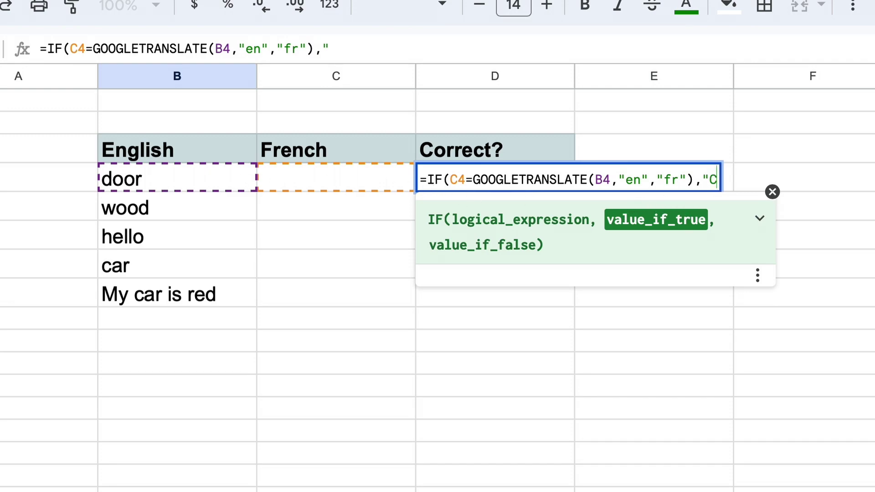
{"action": "type", "text": "orrect, Go"}
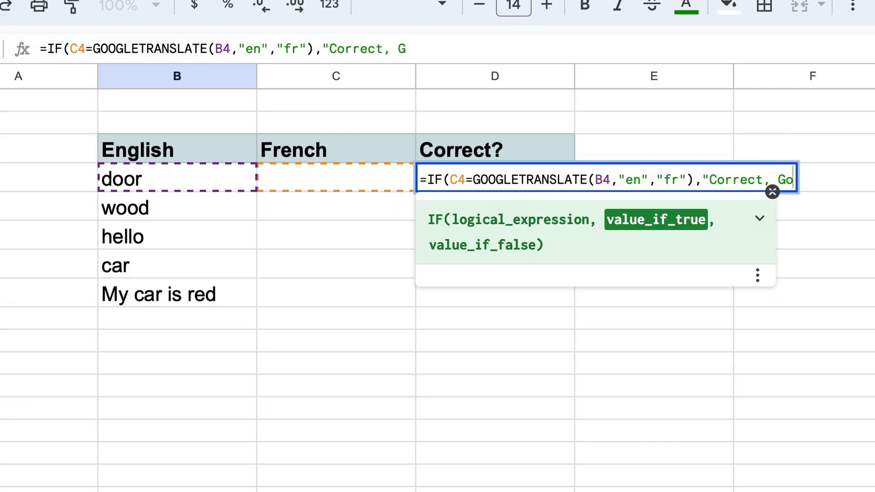
{"action": "type", "text": "od Job!"}
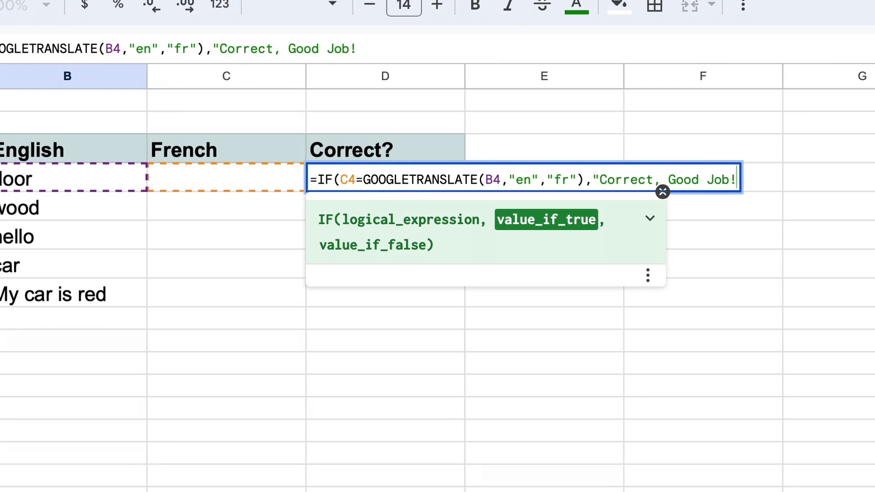
{"action": "type", "text": "\", "}
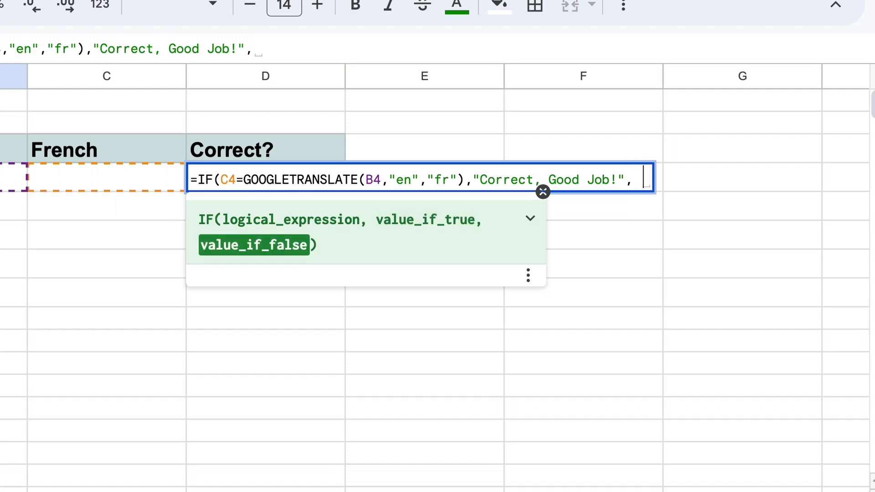
{"action": "type", "text": "\"Incorrec"}
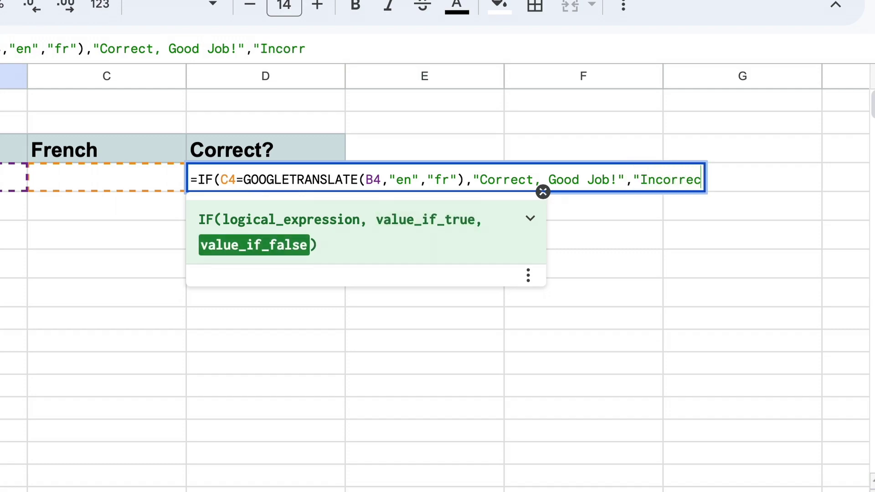
{"action": "type", "text": "t, Try "}
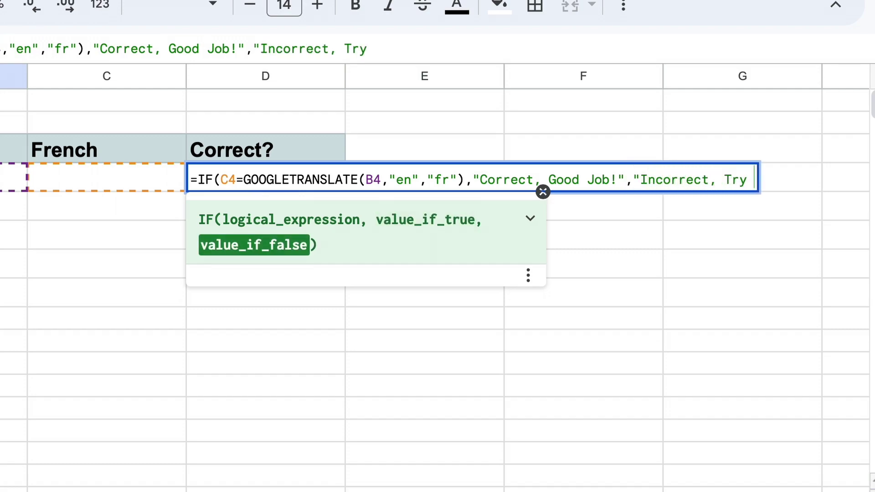
{"action": "type", "text": "Again!\")"}
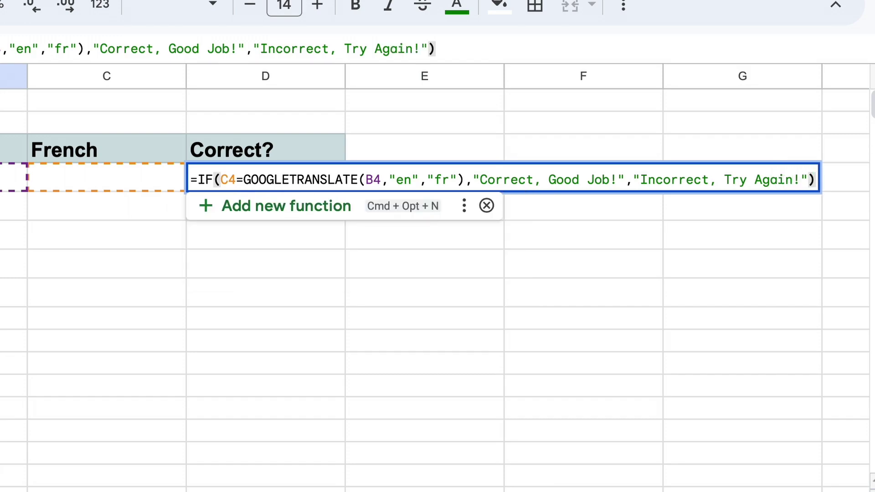
Complete the D4 formula with "Correct, Good Job!" and "Incorrect, Try Again!" results
{"action": "key", "text": "Return"}
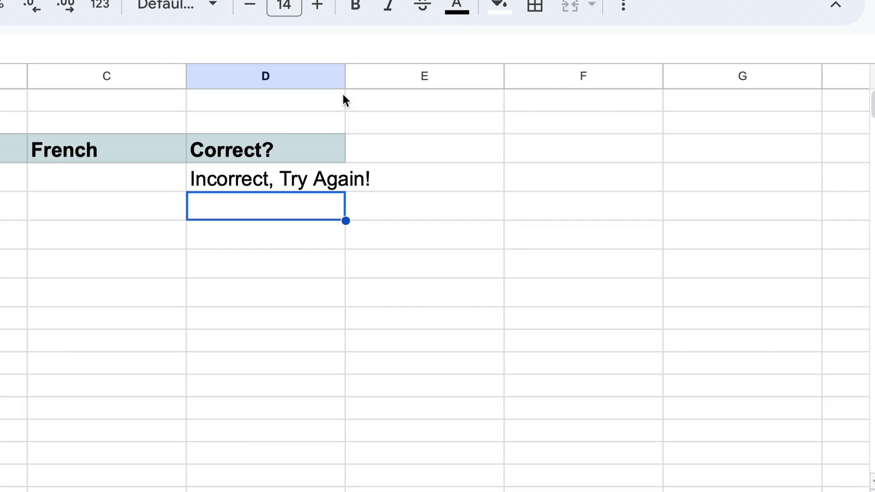
Widen column D and fill the D4 check formula down to D8
{"action": "left_click_drag", "start_coordinate": [346, 76], "coordinate": [385, 76]}
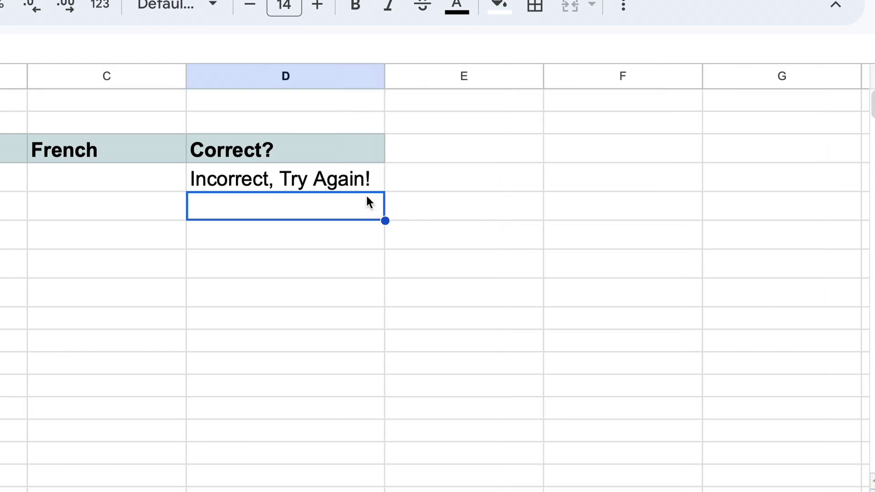
{"action": "left_click", "coordinate": [367, 179]}
{"action": "left_click_drag", "start_coordinate": [385, 193], "coordinate": [385, 307]}
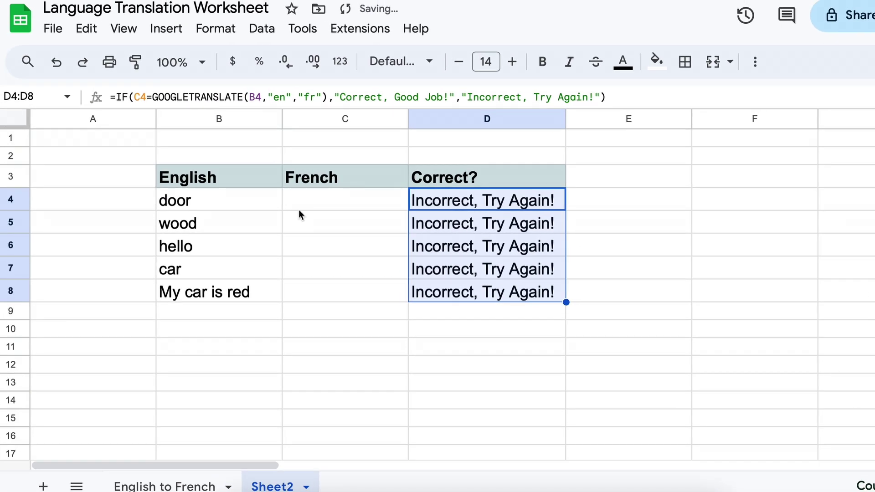
{"action": "left_click", "coordinate": [301, 207]}
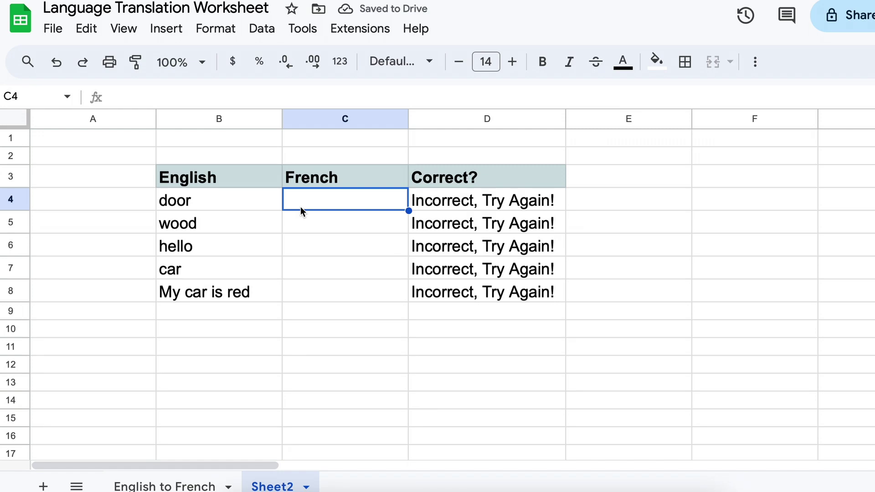
{"action": "type", "text": "po"}
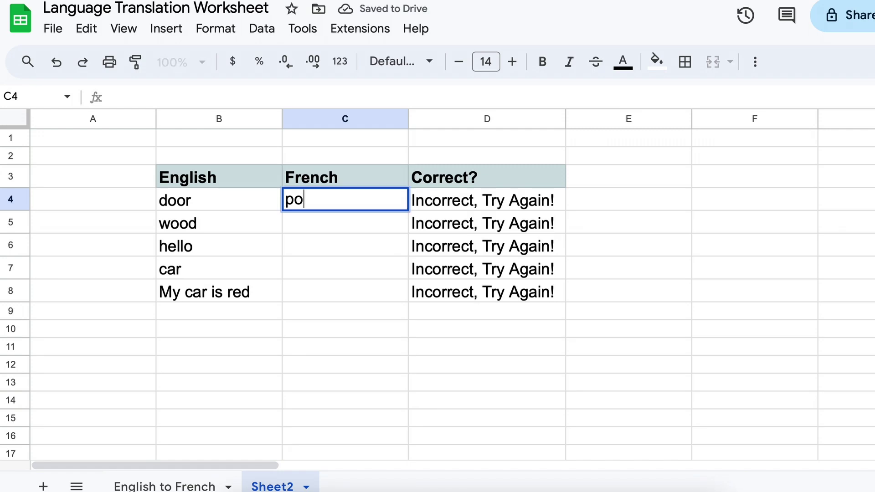
{"action": "type", "text": "rte"}
Enter porte, bois (correcting boise), bonjour, voiture and Ma voiture est rouge in C4:C8
{"action": "key", "text": "Return"}
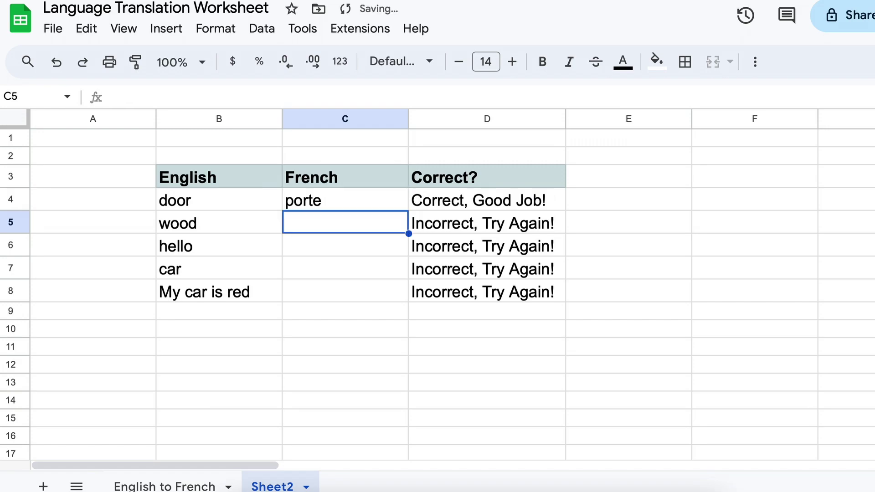
{"action": "type", "text": "boise"}
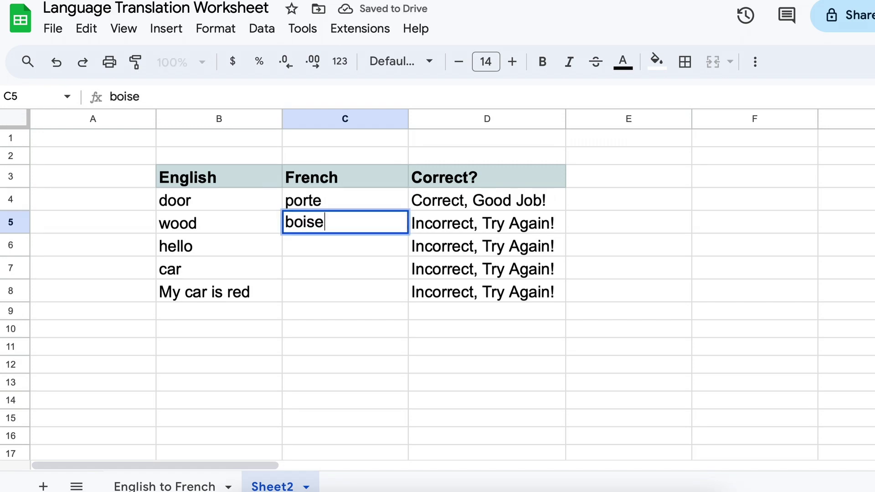
{"action": "key", "text": "Return"}
{"action": "key", "text": "Up"}
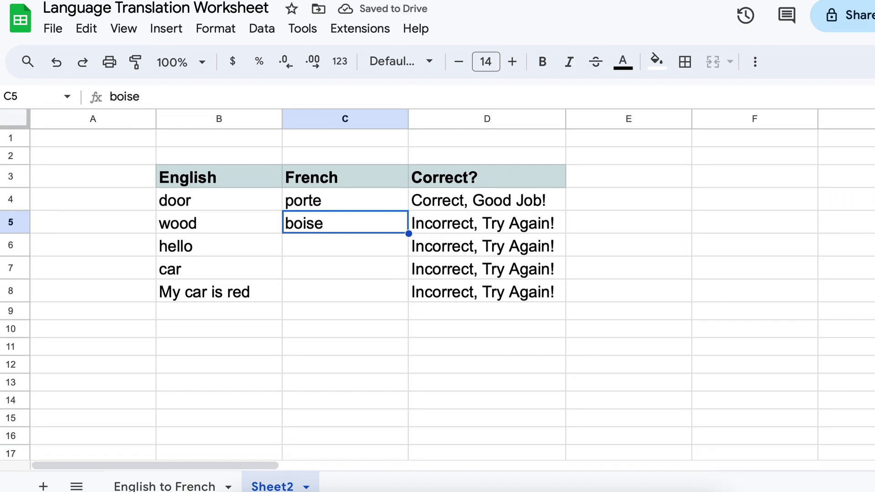
{"action": "type", "text": "boi"}
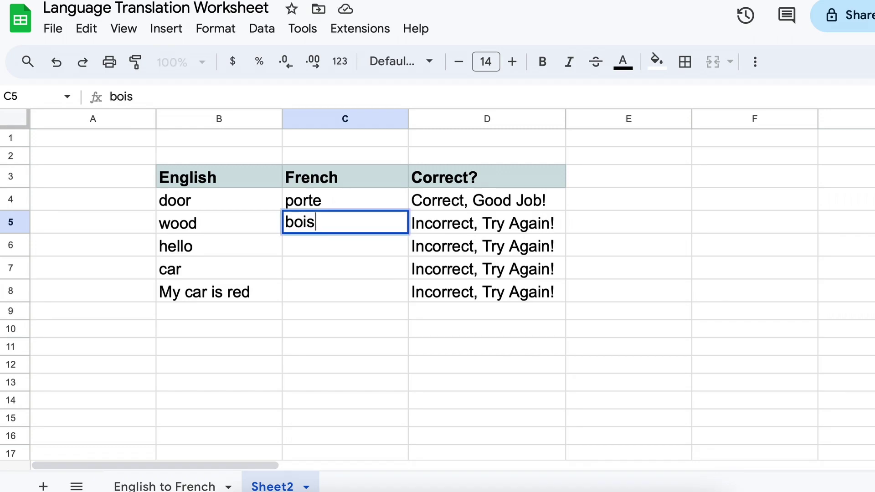
{"action": "key", "text": "Return"}
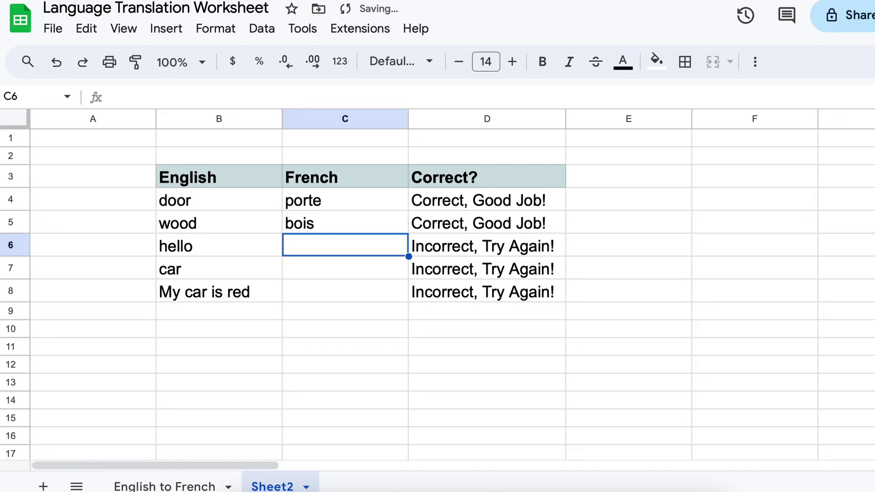
{"action": "type", "text": "bonjour"}
{"action": "key", "text": "Return"}
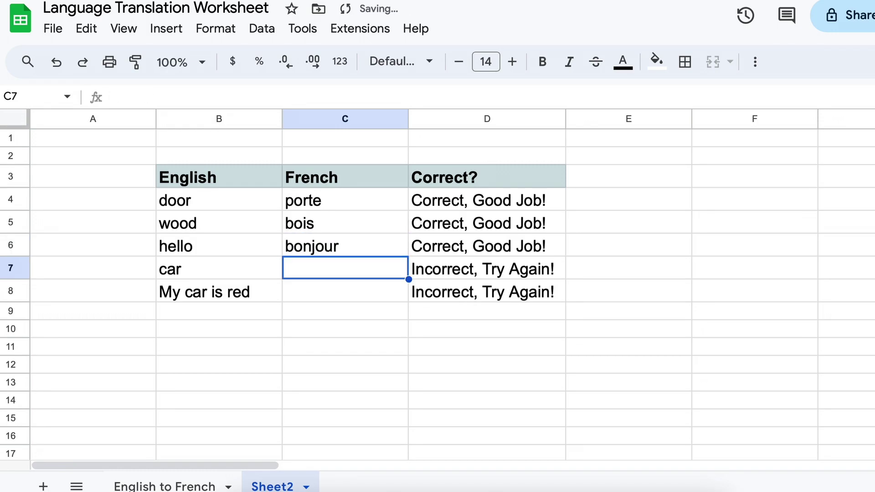
{"action": "type", "text": "voiture"}
{"action": "key", "text": "Return"}
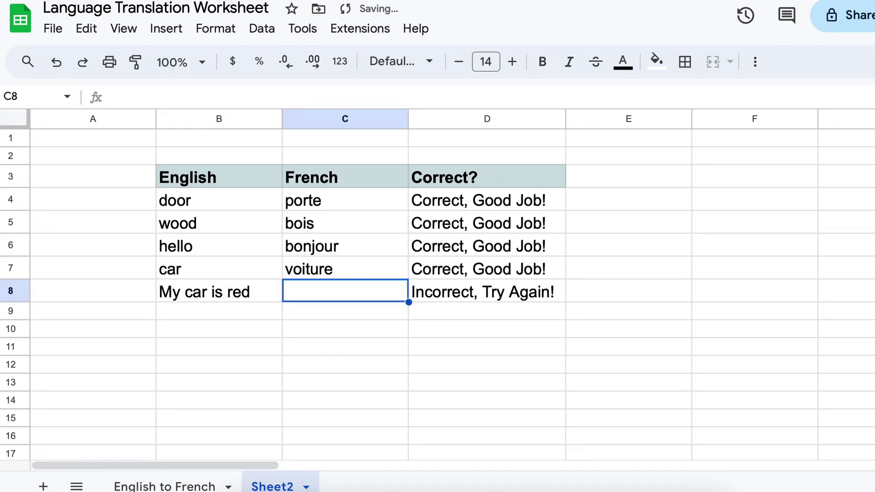
{"action": "type", "text": "Ma v"}
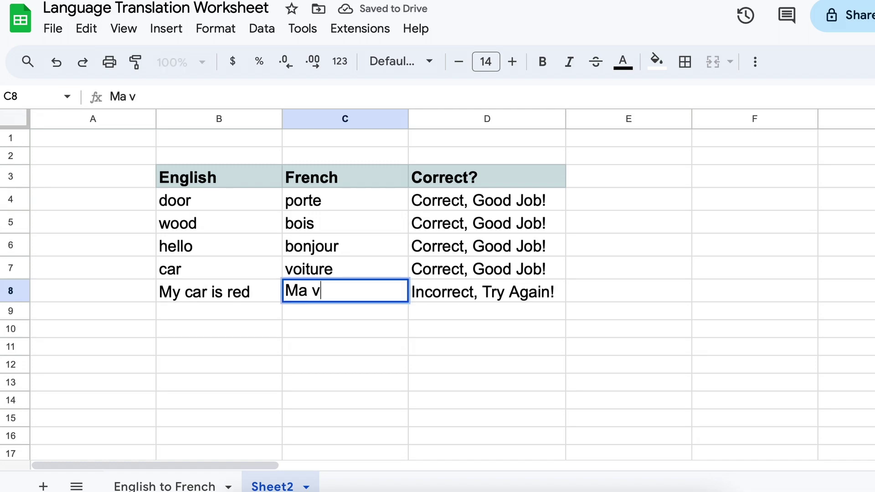
{"action": "type", "text": "oiture est rouge"}
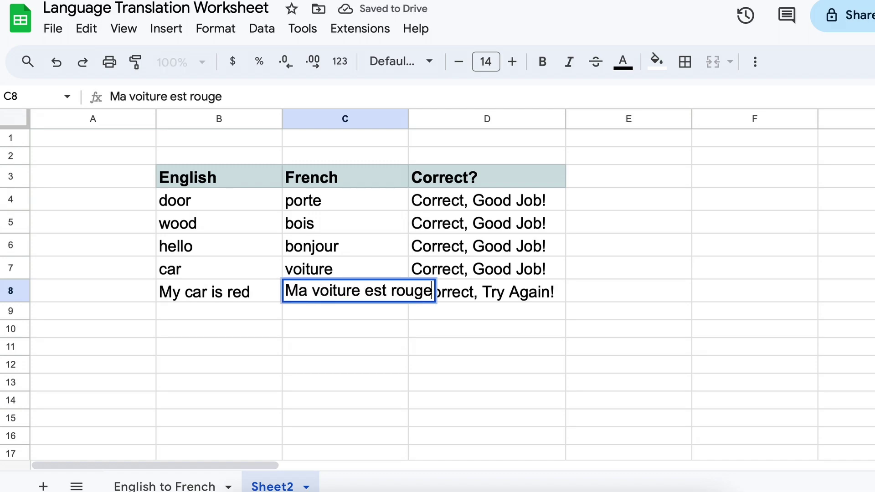
{"action": "key", "text": "Return"}
Auto-fit column C so 'Ma voiture est rouge' shows in full
{"action": "double_click", "coordinate": [408, 119]}
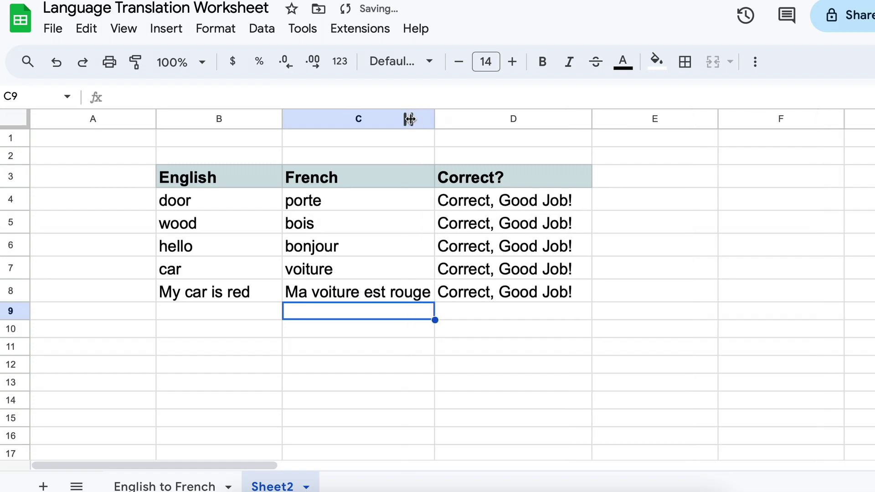